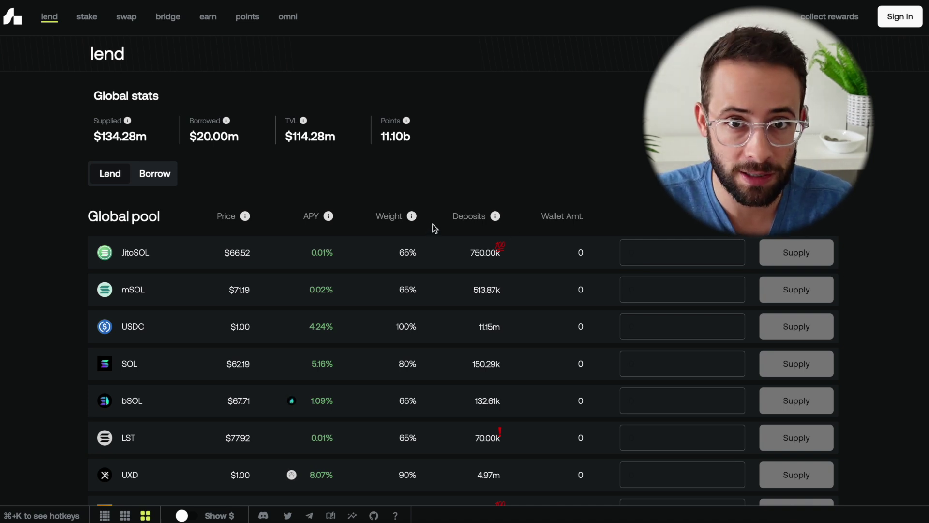
- Connect the Phantom wallet to MarginFi so the lend table shows 0.74 JitoSOL and 0.28 SOL
scroll(180, 262, "down", 3)
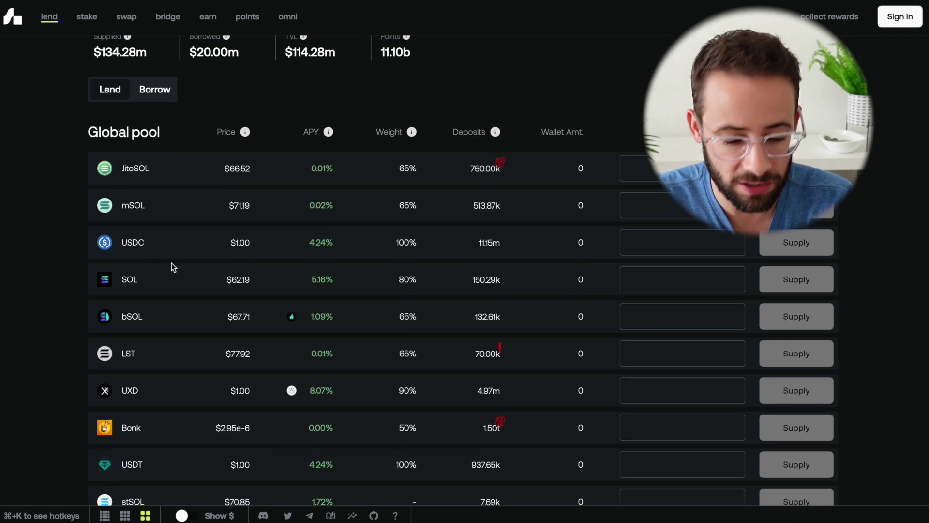
scroll(190, 232, "up", 3)
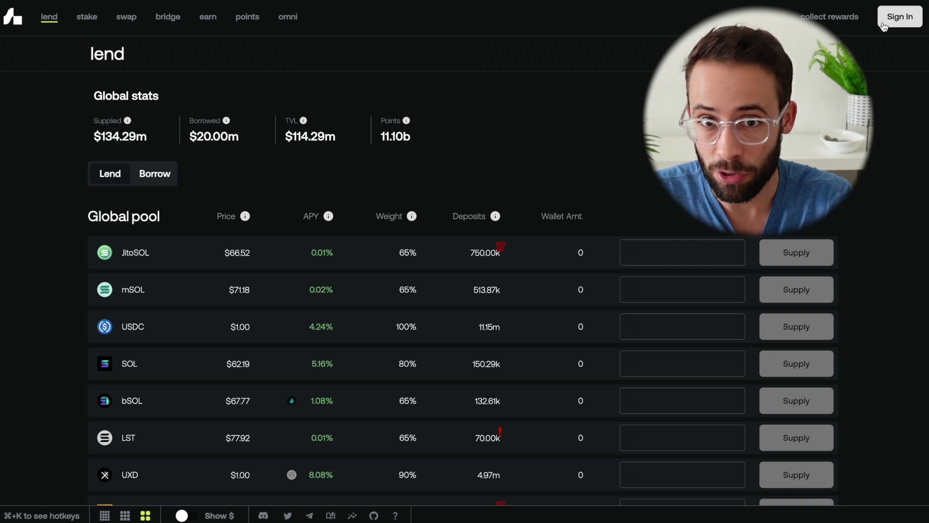
left_click(885, 21)
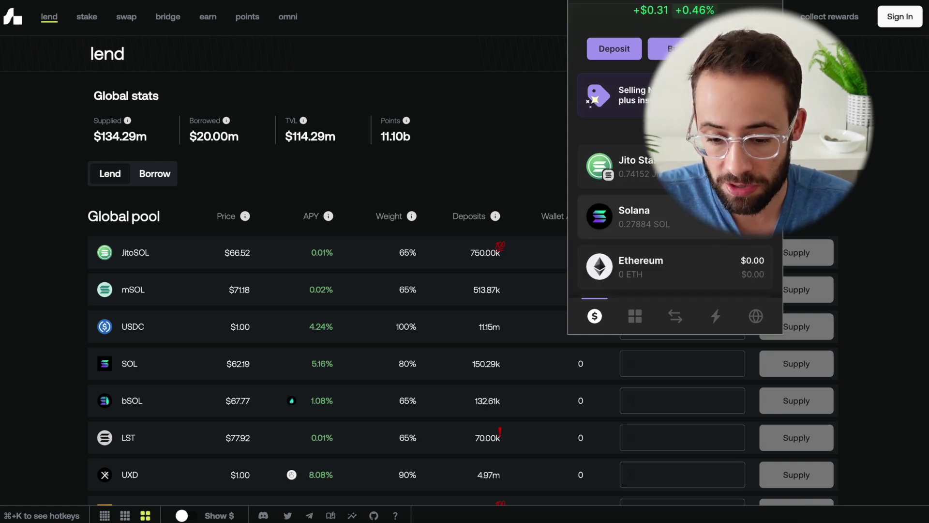
left_click(901, 24)
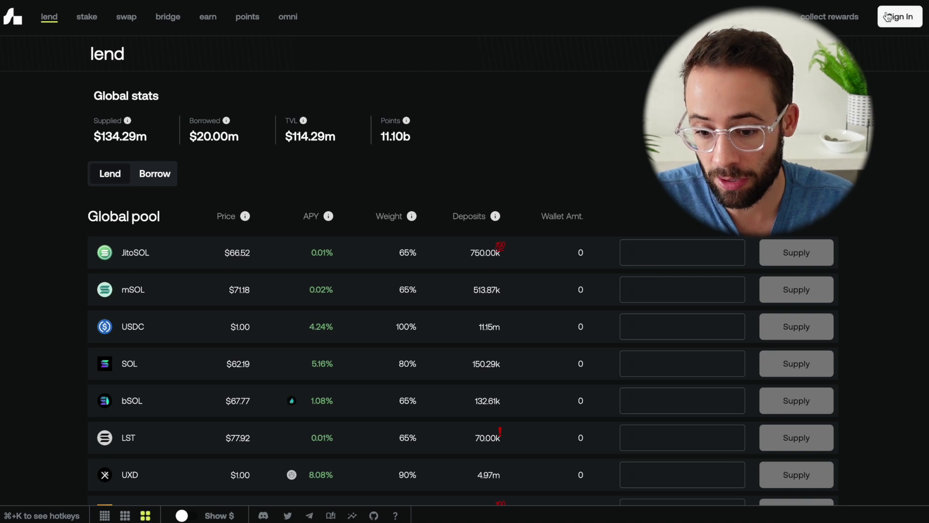
left_click(898, 21)
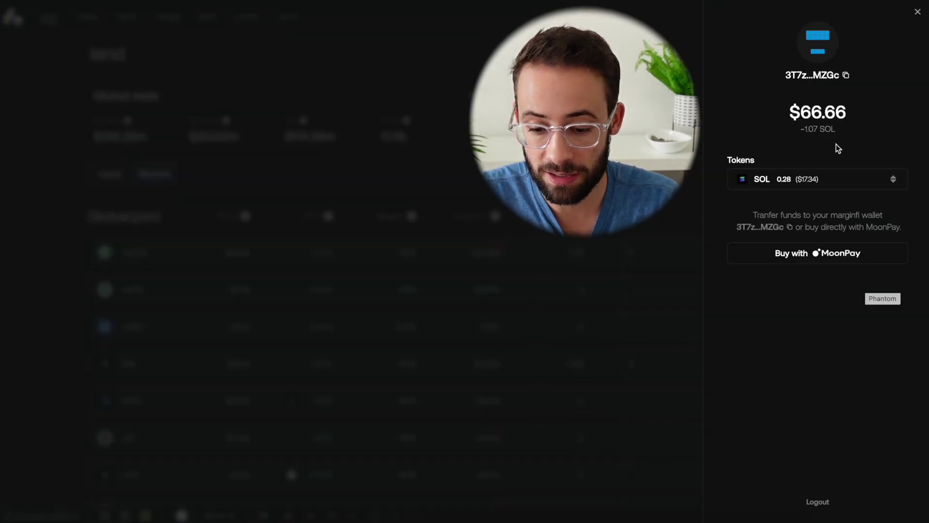
left_click(917, 12)
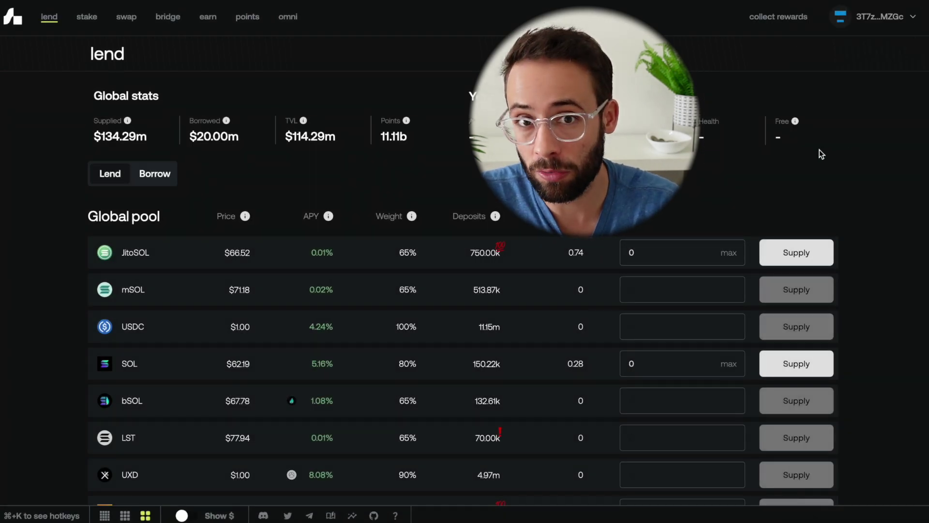
left_click(167, 17)
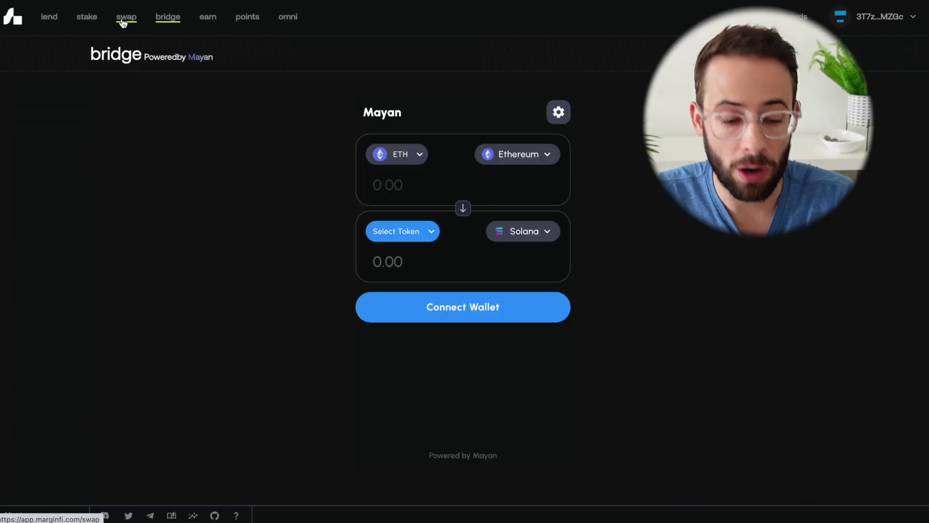
left_click(131, 21)
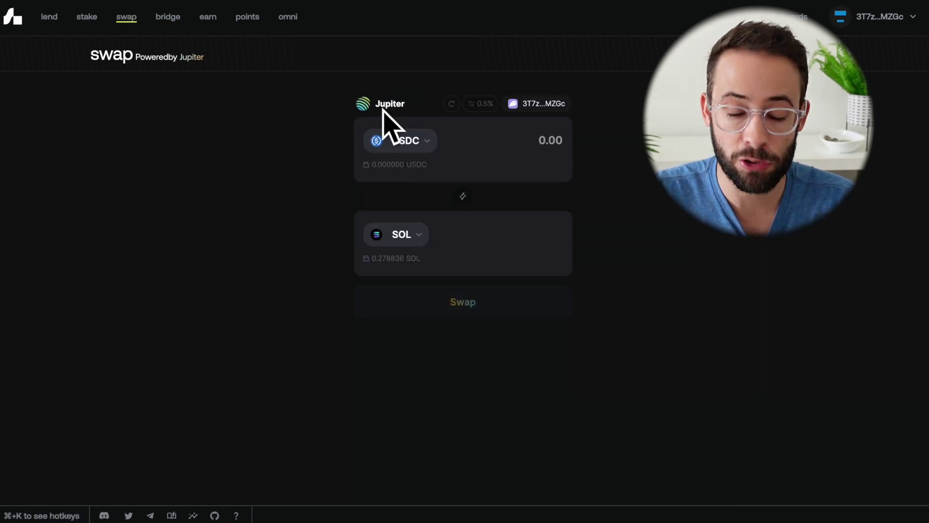
left_click(167, 17)
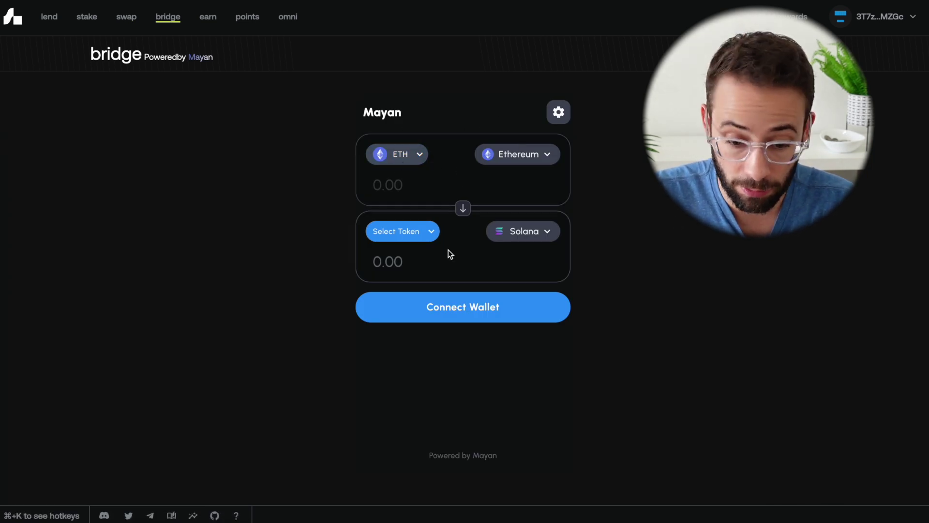
left_click(53, 27)
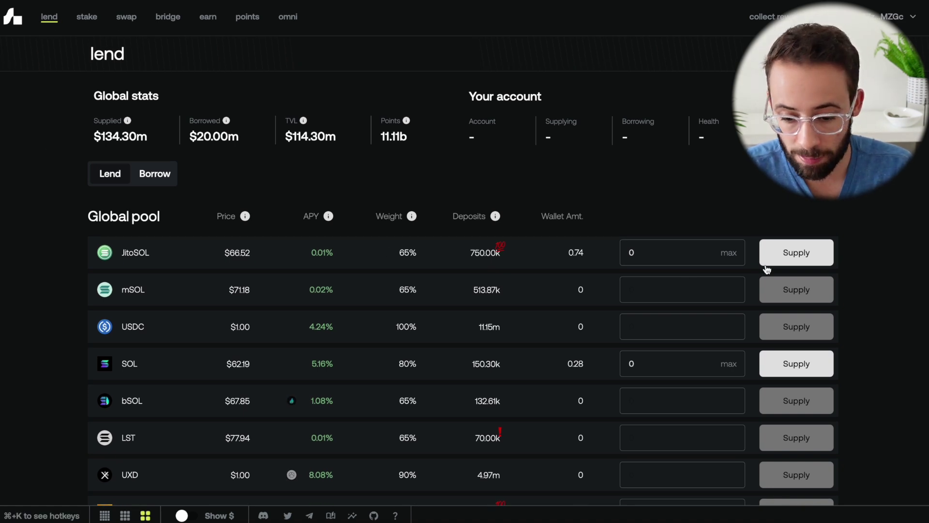
scroll(809, 342, "down", 1)
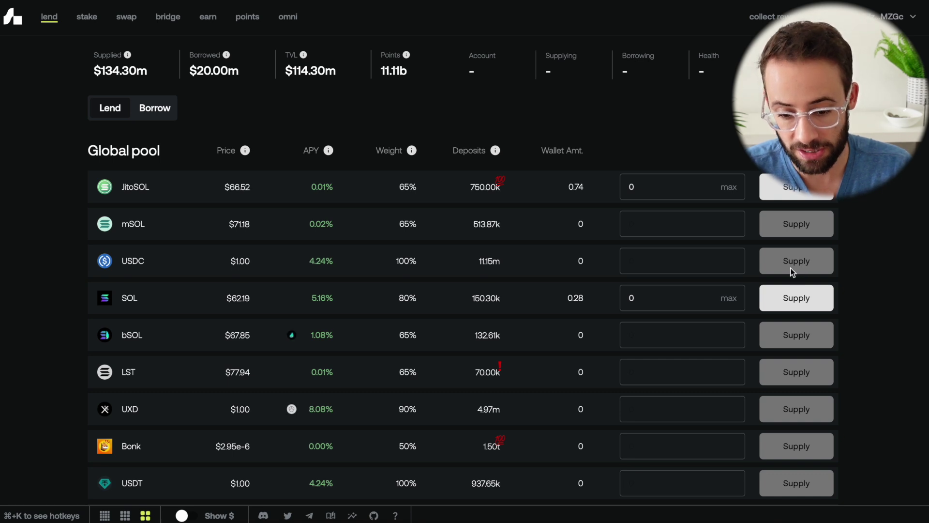
scroll(794, 242, "up", 1)
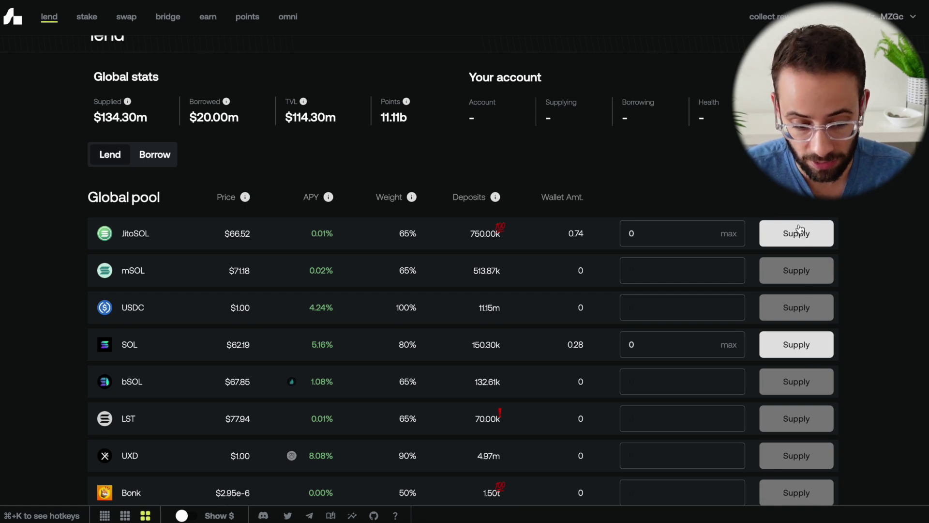
scroll(763, 304, "up", 1)
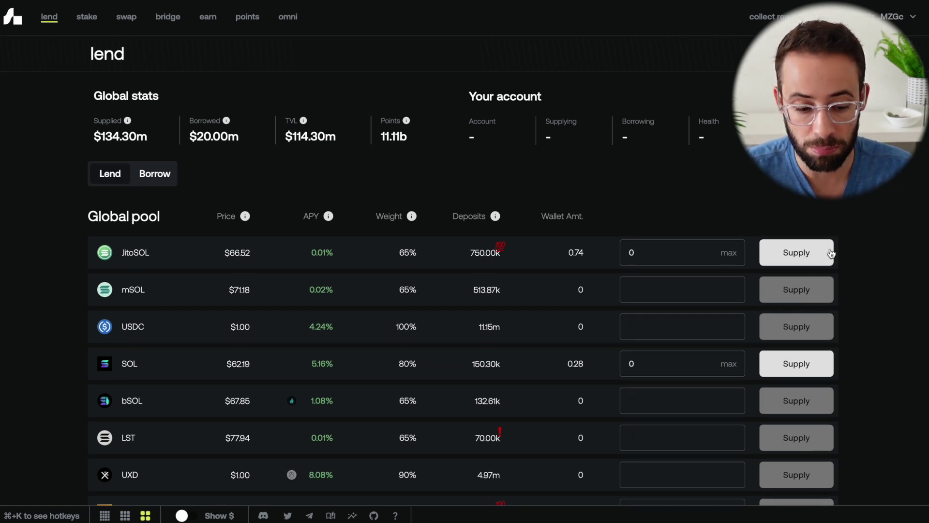
mouse_move(545, 263)
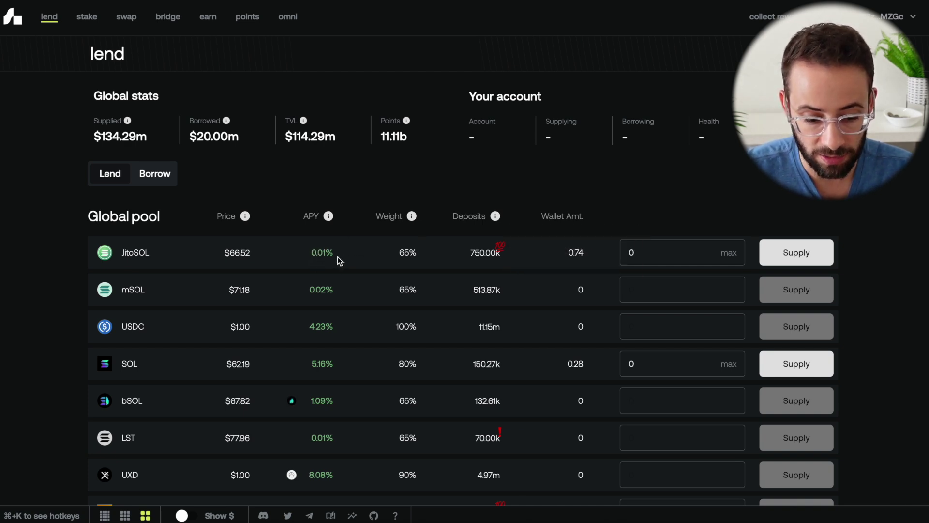
scroll(358, 264, "down", 2)
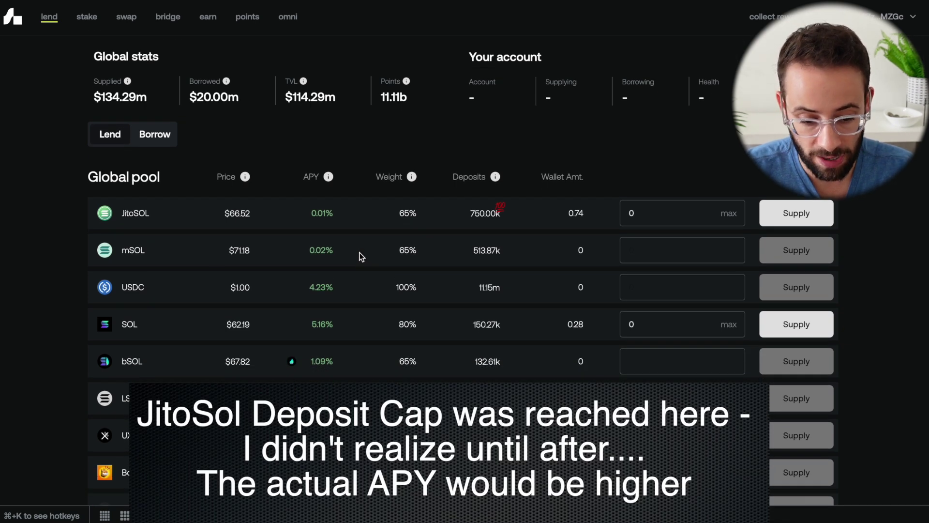
scroll(361, 209, "down", 1)
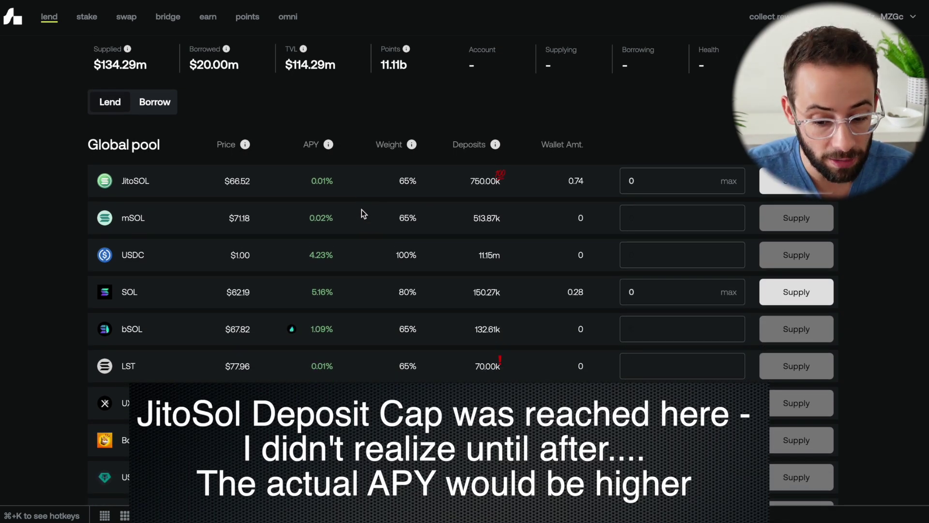
scroll(362, 209, "down", 1)
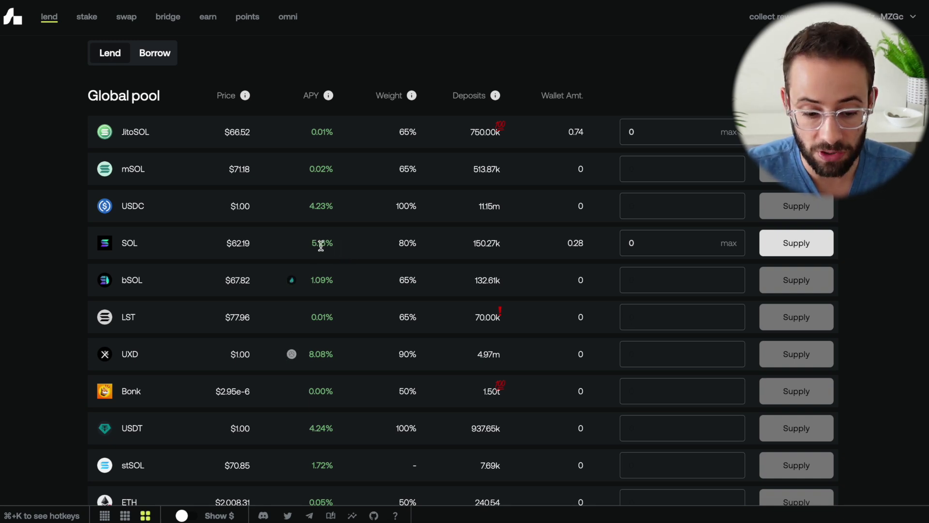
scroll(164, 289, "up", 1)
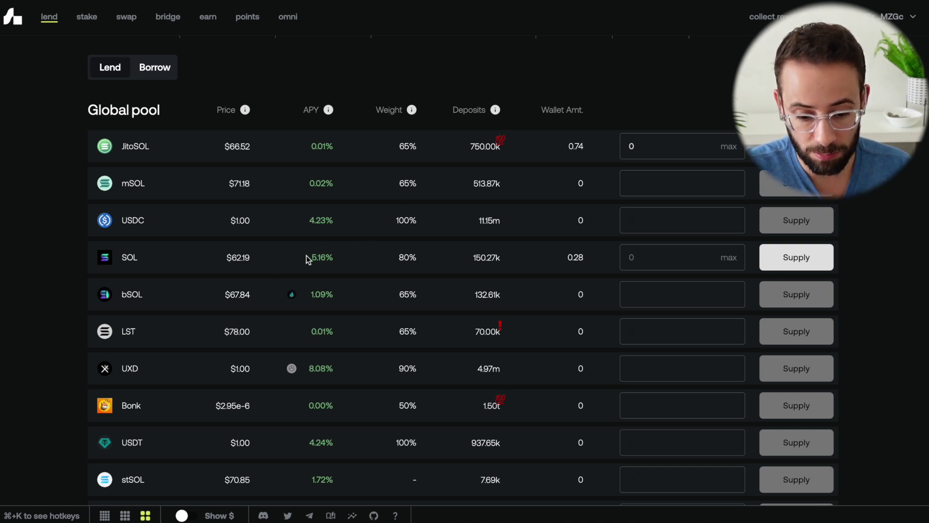
left_click(658, 255)
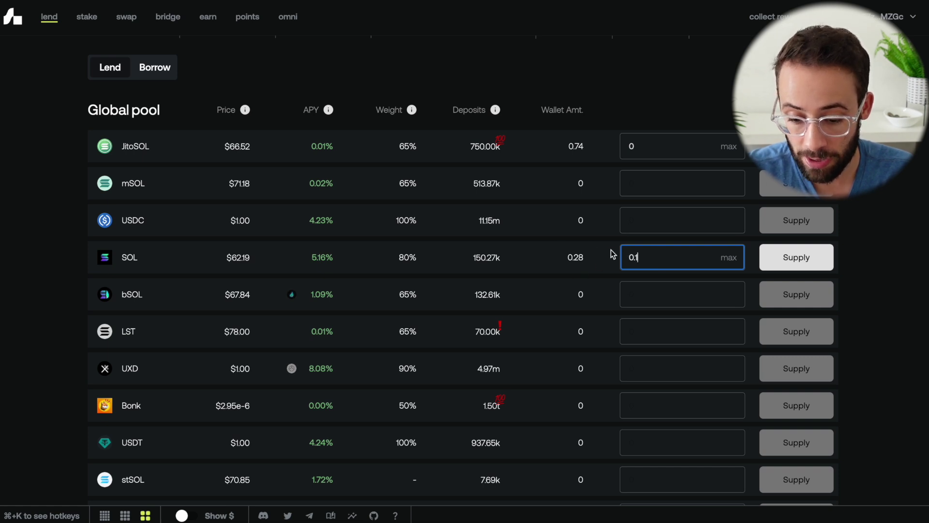
- Submit the 0.1 SOL supply and approve it in the wallet
left_click(793, 257)
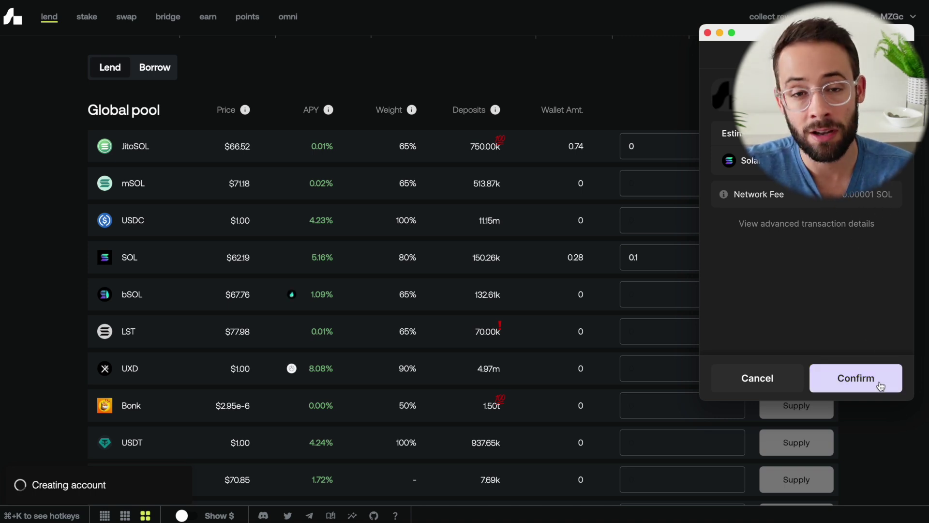
left_click(880, 386)
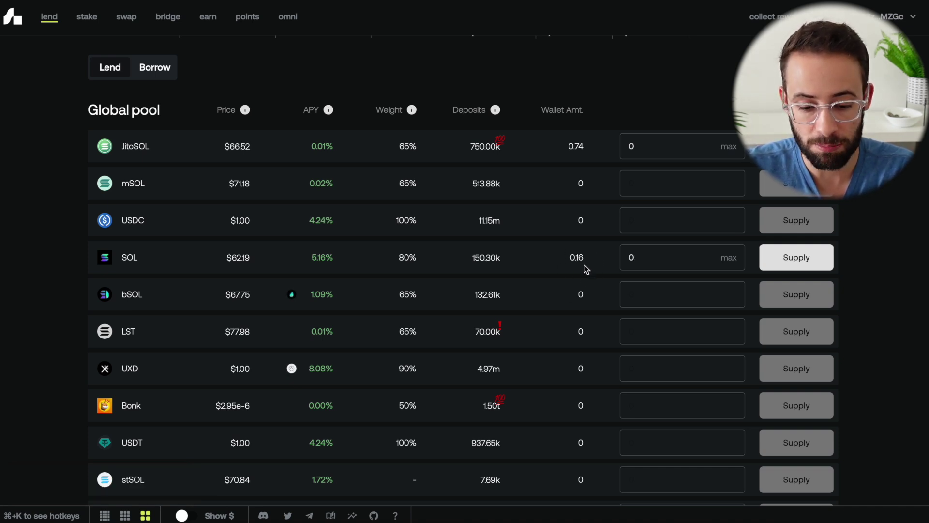
scroll(583, 261, "up", 3)
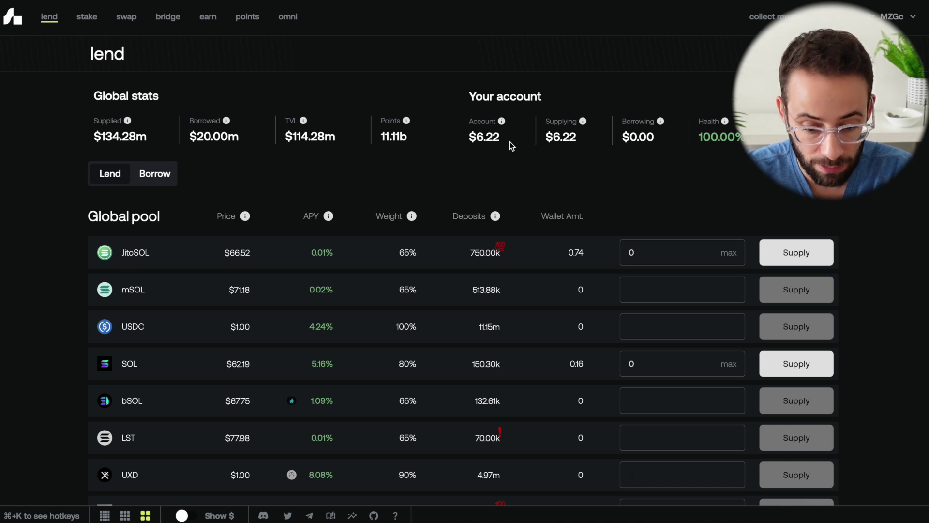
scroll(511, 146, "down", 1)
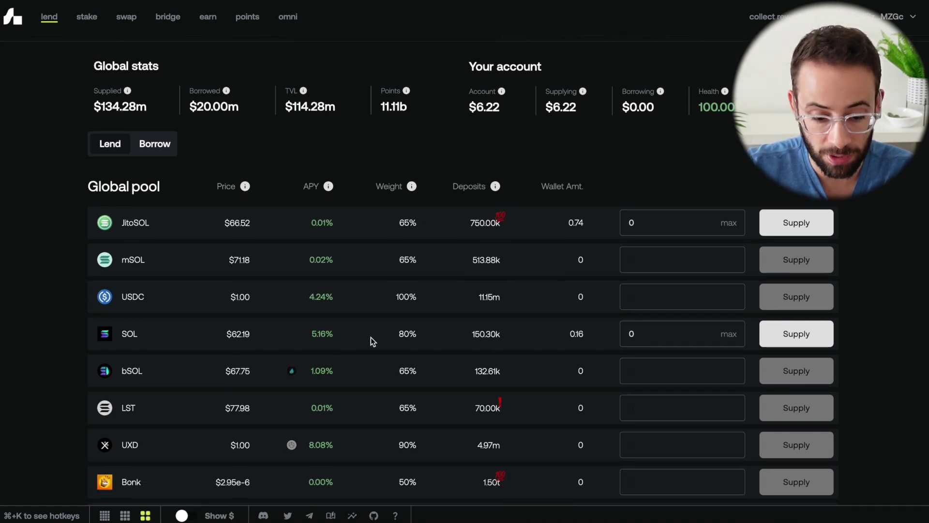
scroll(384, 305, "up", 1)
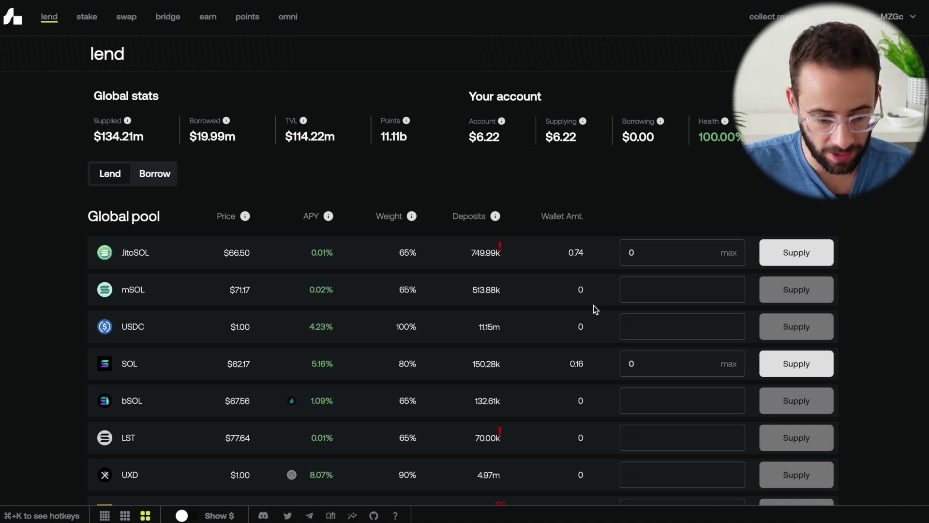
- In borrow mode, clear the stray SOL amount and submit a 1 USDC borrow
left_click(150, 175)
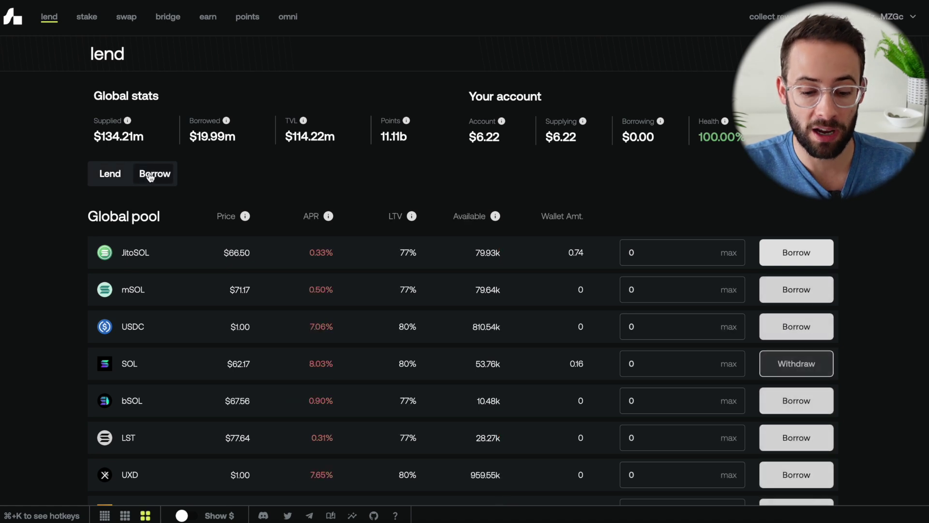
scroll(673, 367, "down", 1)
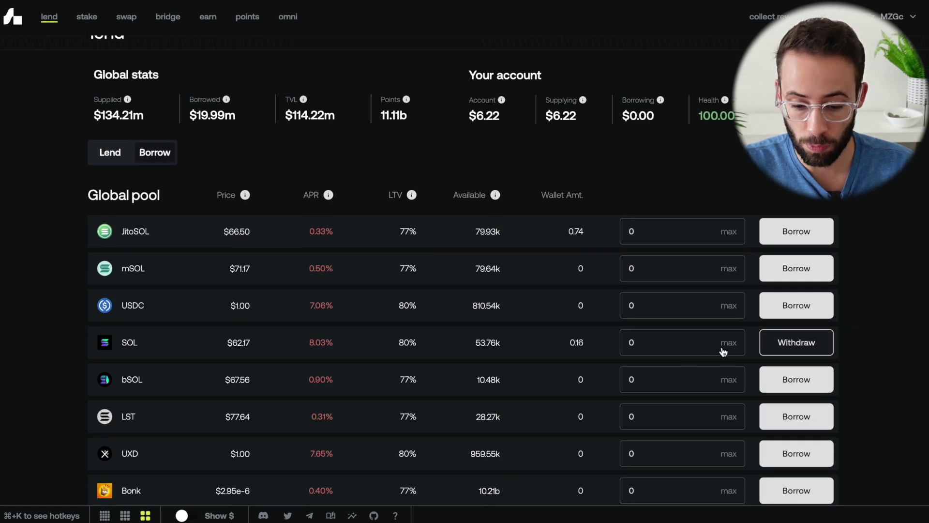
left_click(657, 344)
left_click(729, 345)
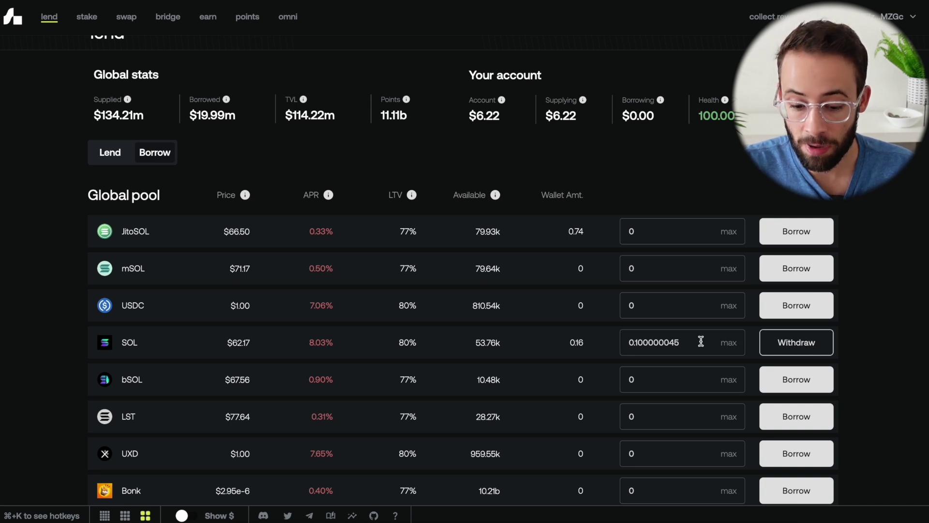
left_click_drag(701, 341, 617, 343)
key("BackSpace")
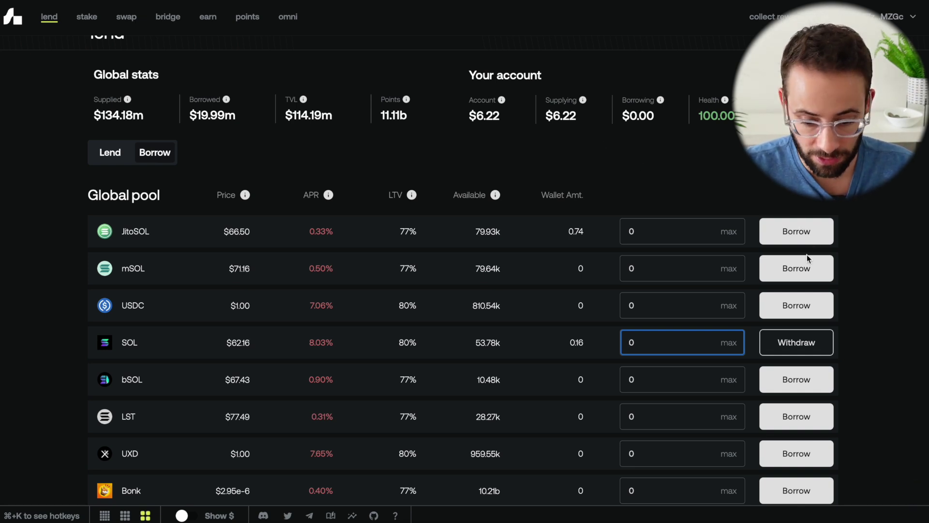
left_click(703, 307)
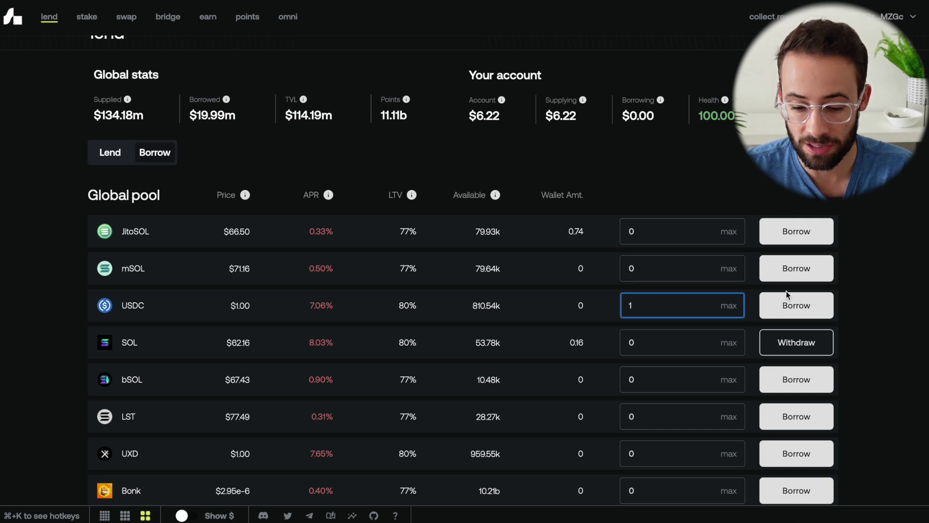
left_click(800, 312)
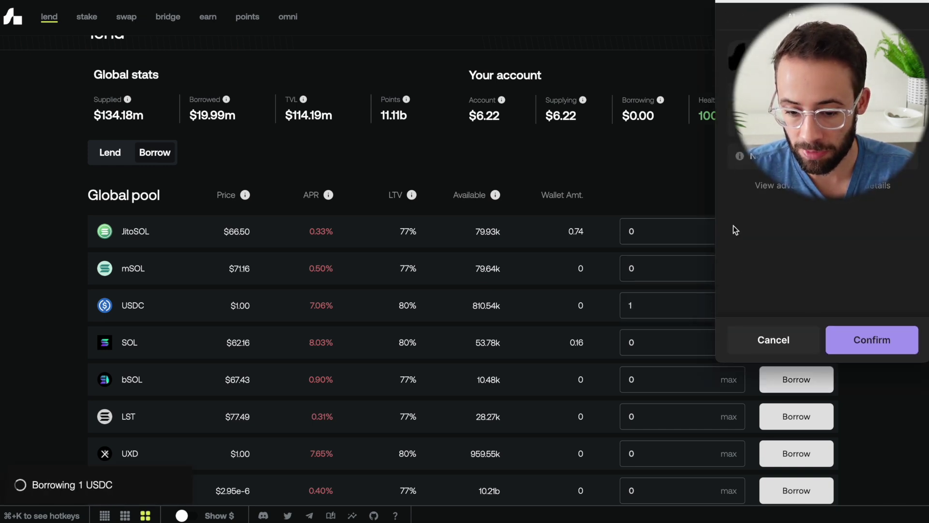
- Approve the 1 USDC borrow in the wallet, giving $1.00 borrowed, 80.29% health, $3.71 free
left_click(877, 344)
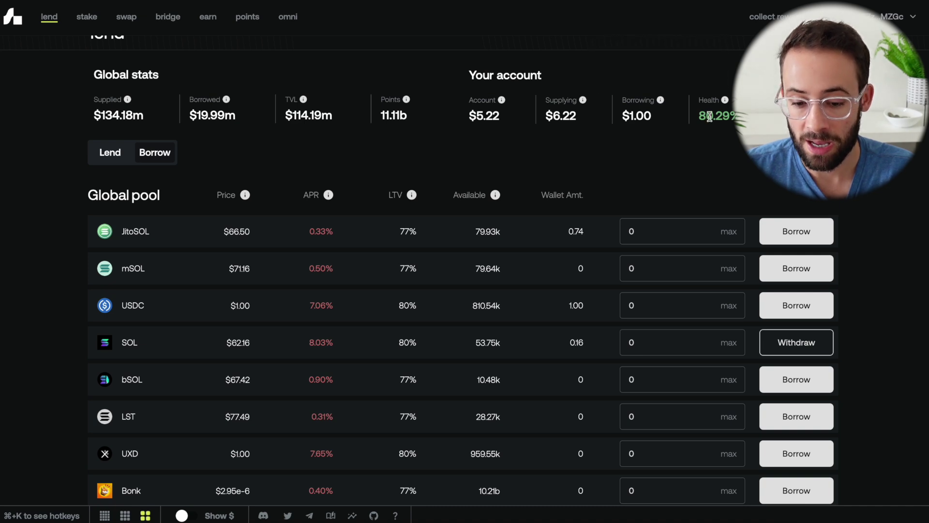
mouse_move(727, 101)
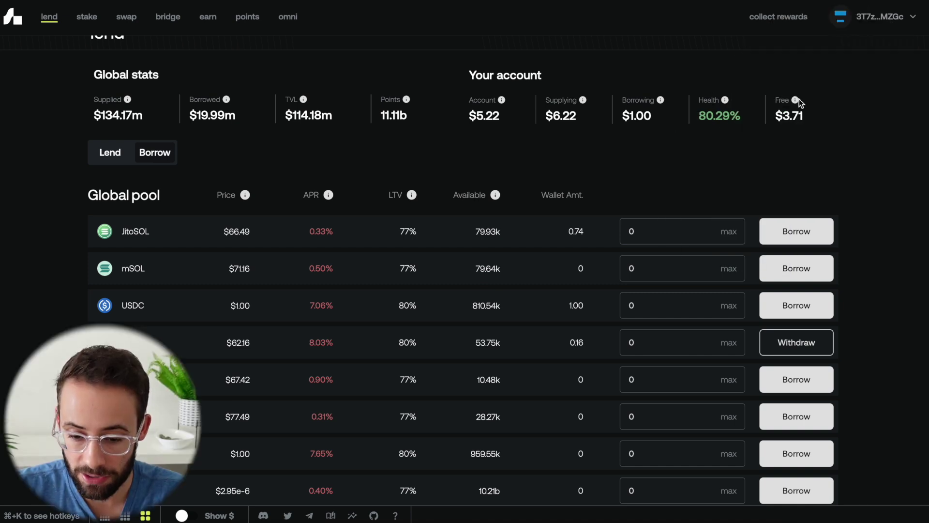
mouse_move(796, 100)
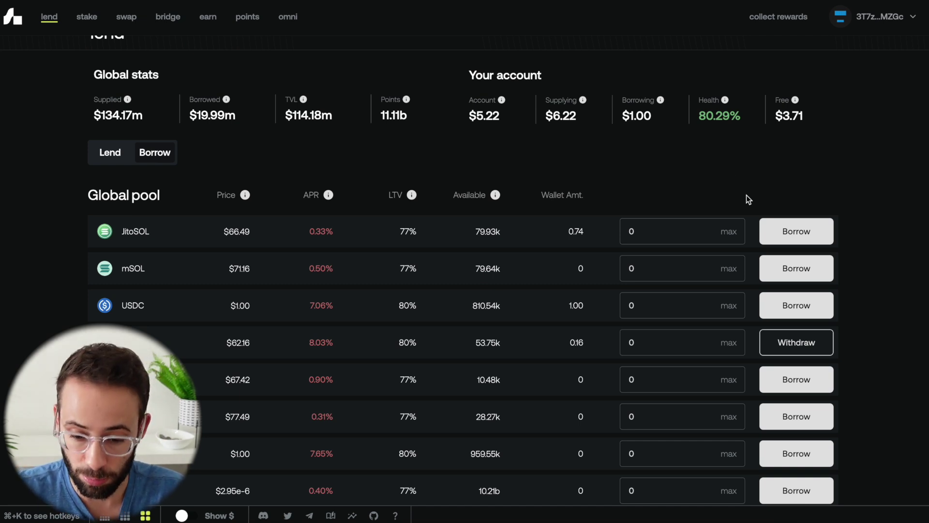
scroll(746, 195, "up", 1)
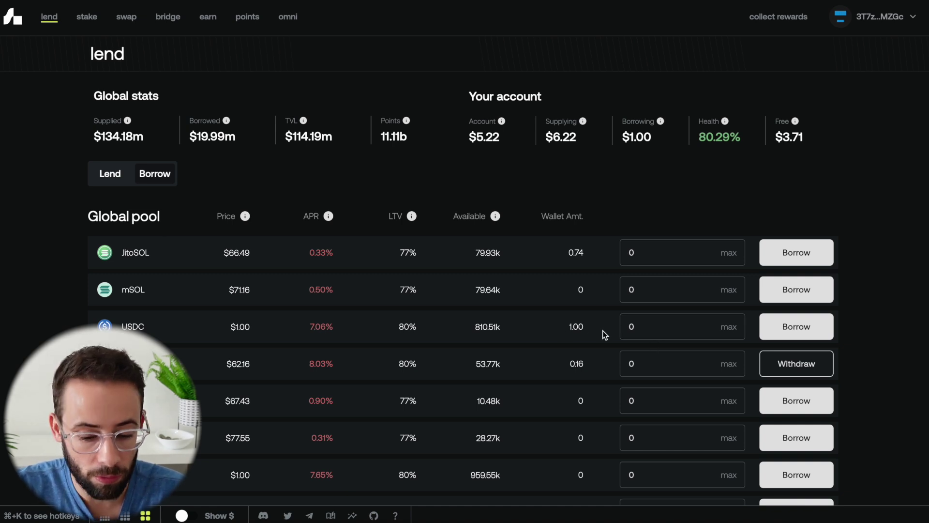
- Repay the full 1.000000 USDC from the Lend table and approve it in the wallet
left_click(113, 176)
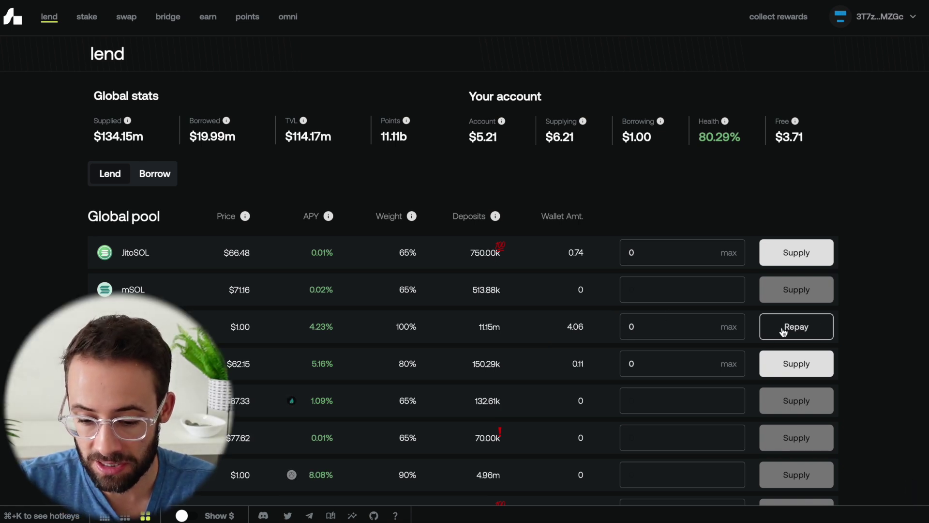
left_click(730, 330)
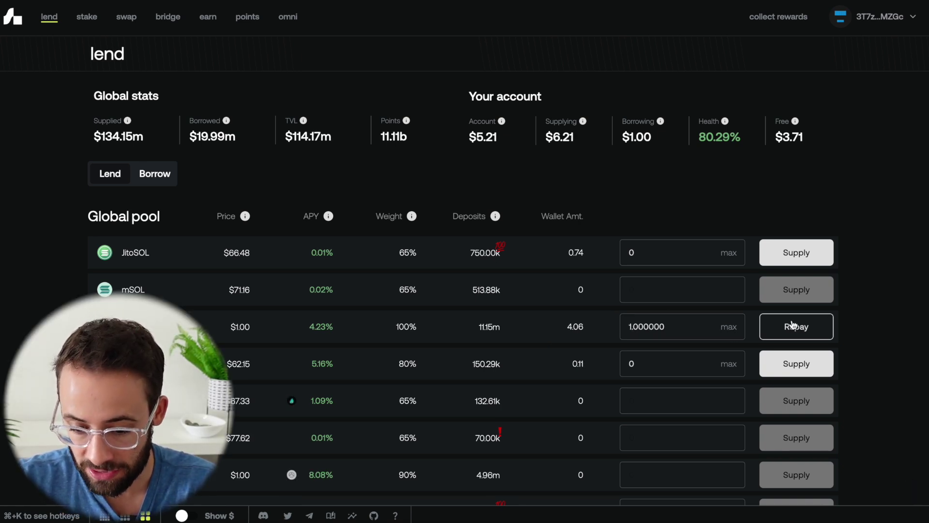
left_click(807, 333)
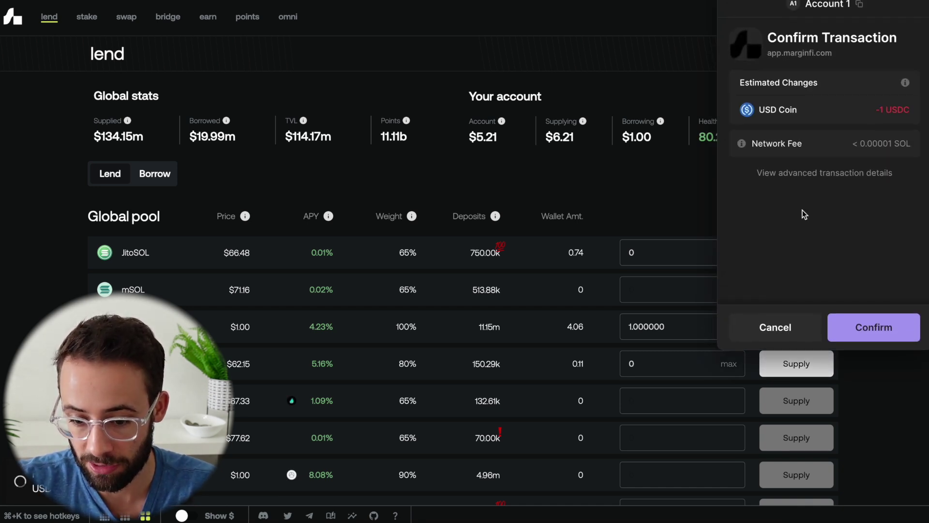
left_click(877, 332)
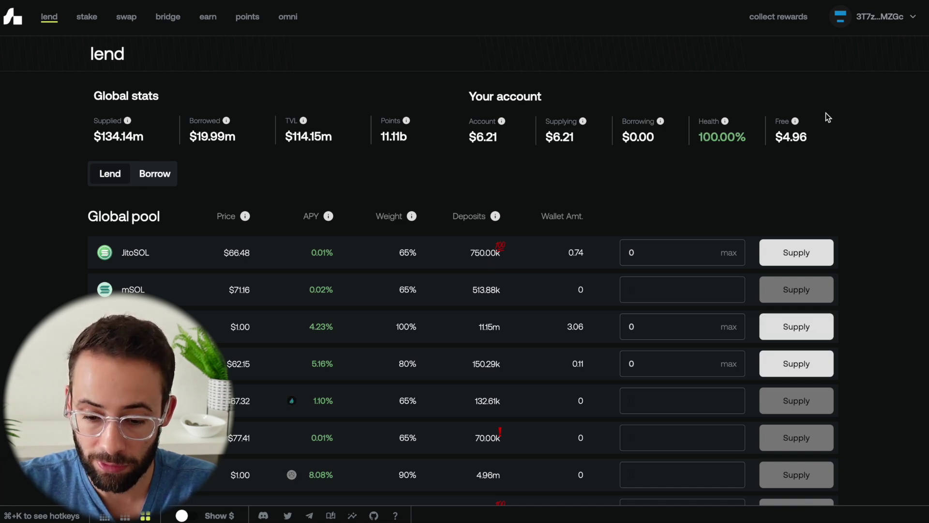
mouse_move(726, 123)
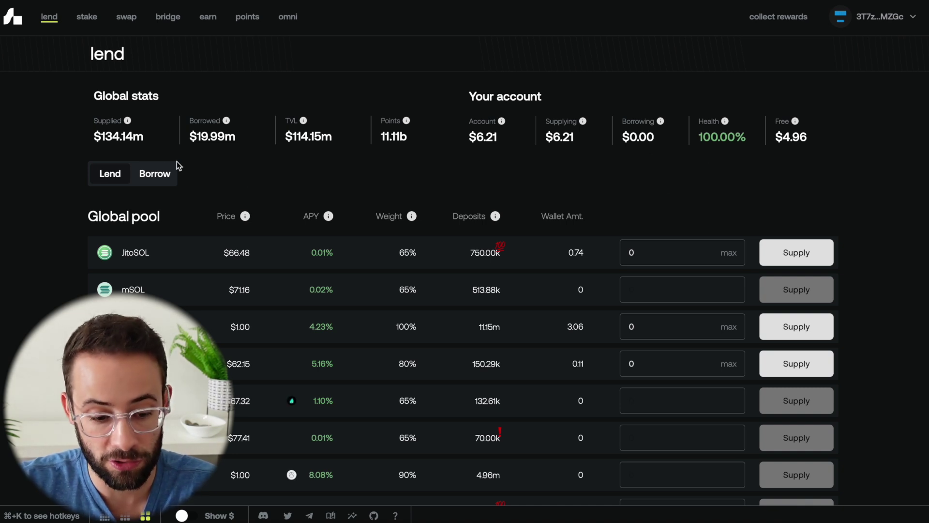
- Withdraw the maximum 0.100000076 SOL from the Borrow table
left_click(154, 174)
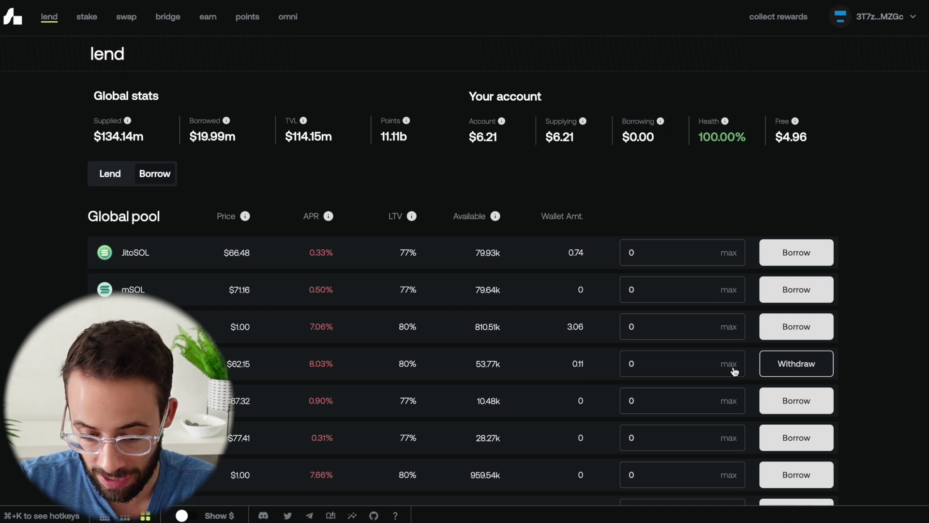
left_click(729, 363)
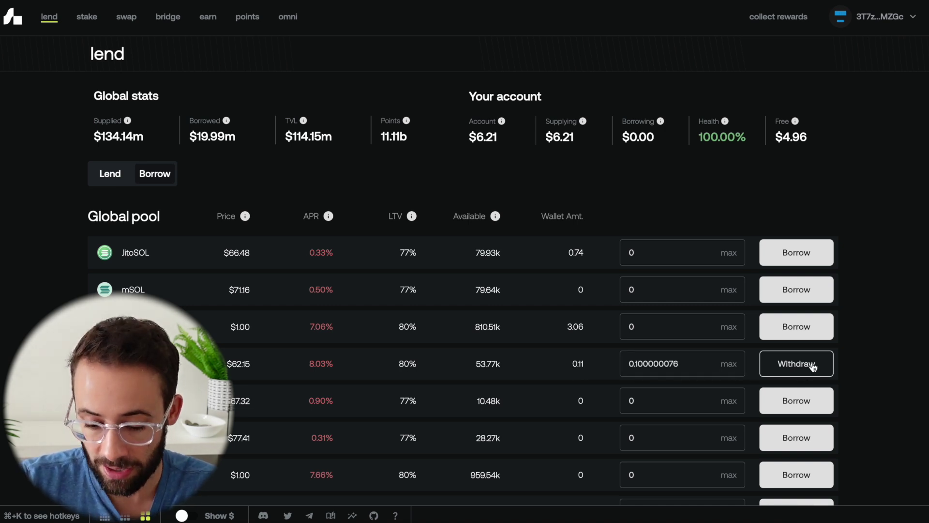
left_click(818, 364)
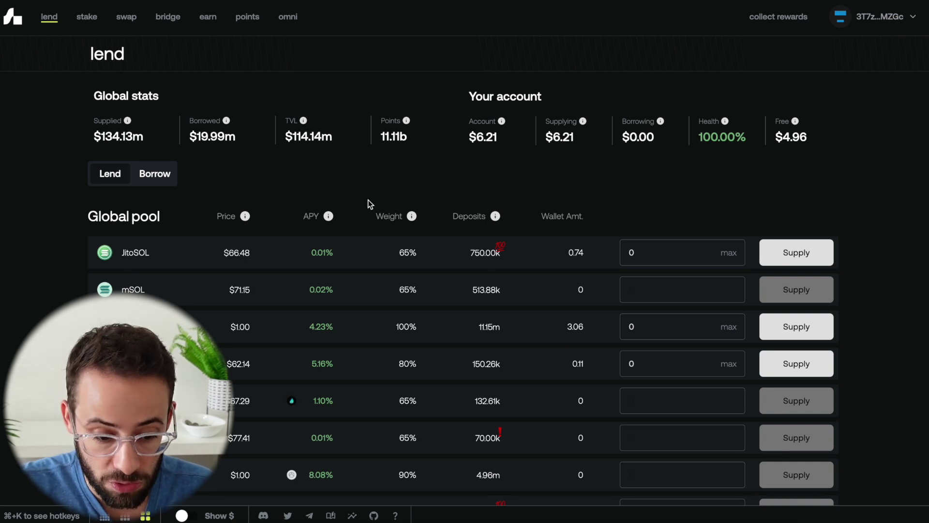
- Browse the borrow pool table, then go to the stake page for the LST token
left_click(160, 174)
scroll(376, 218, "down", 2)
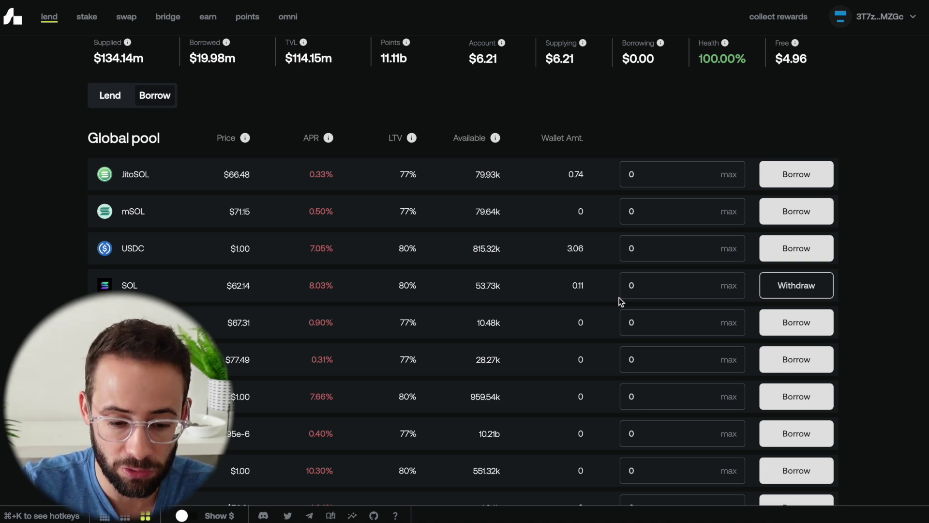
mouse_move(328, 140)
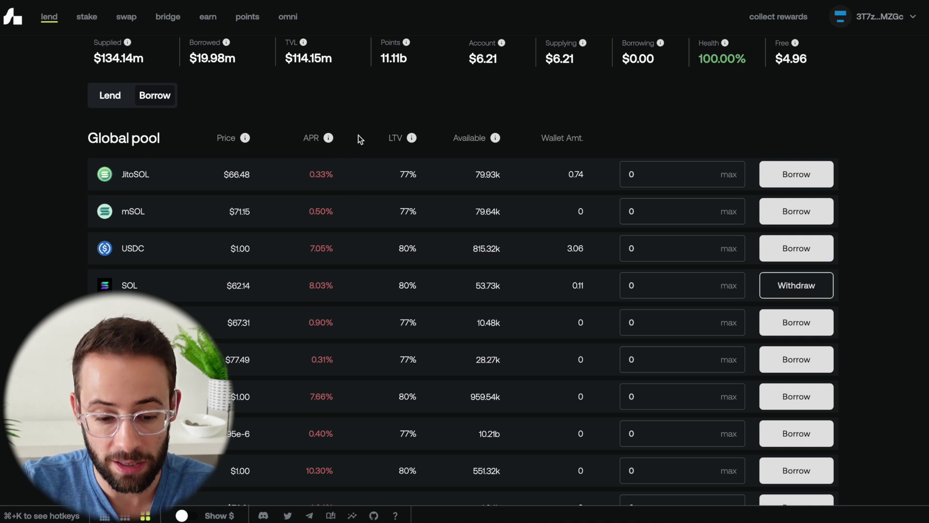
scroll(362, 386, "down", 1)
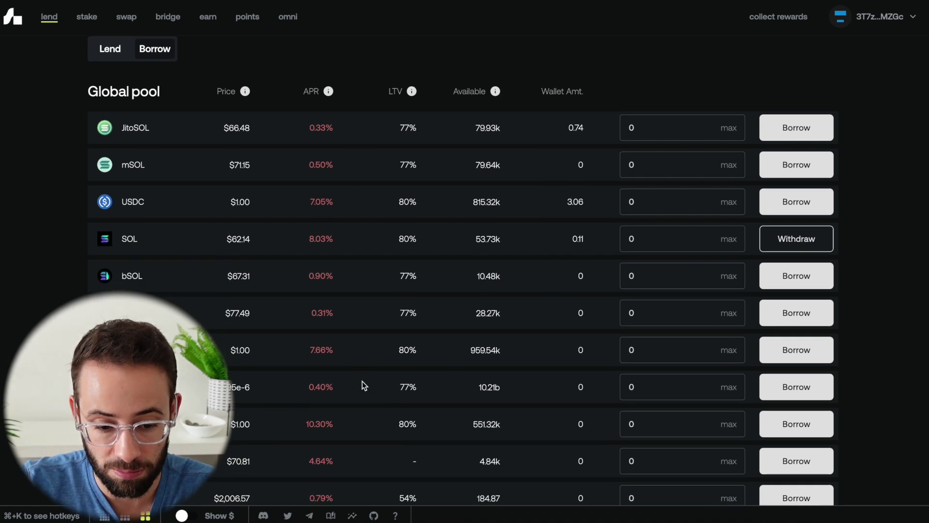
scroll(366, 355, "up", 3)
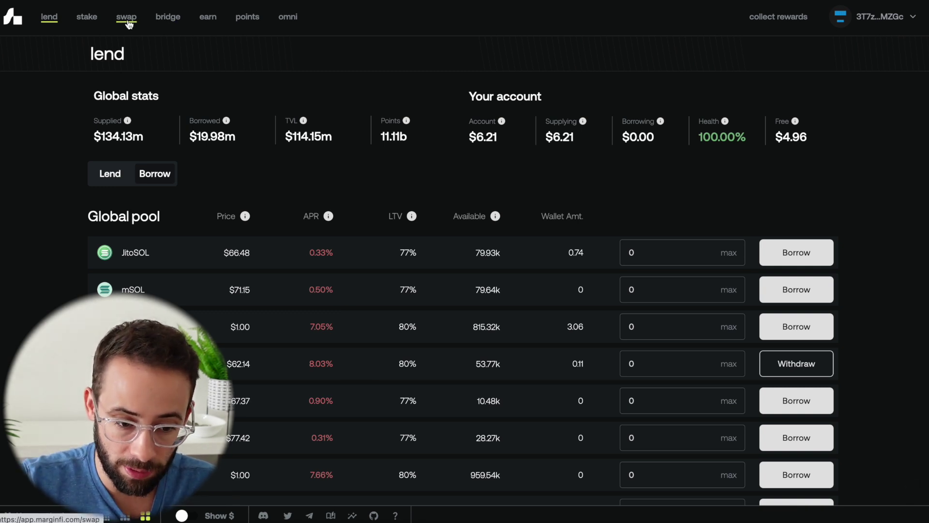
left_click(86, 20)
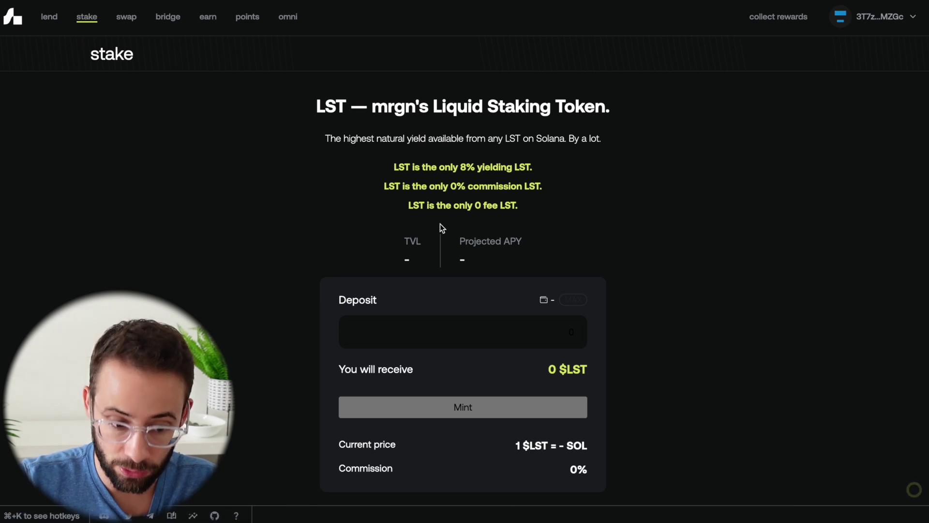
scroll(440, 223, "down", 1)
scroll(439, 224, "up", 1)
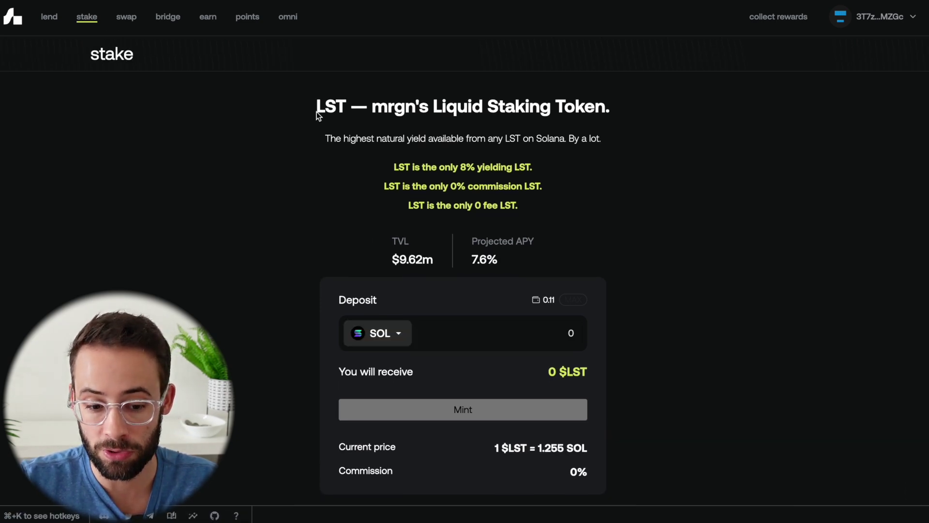